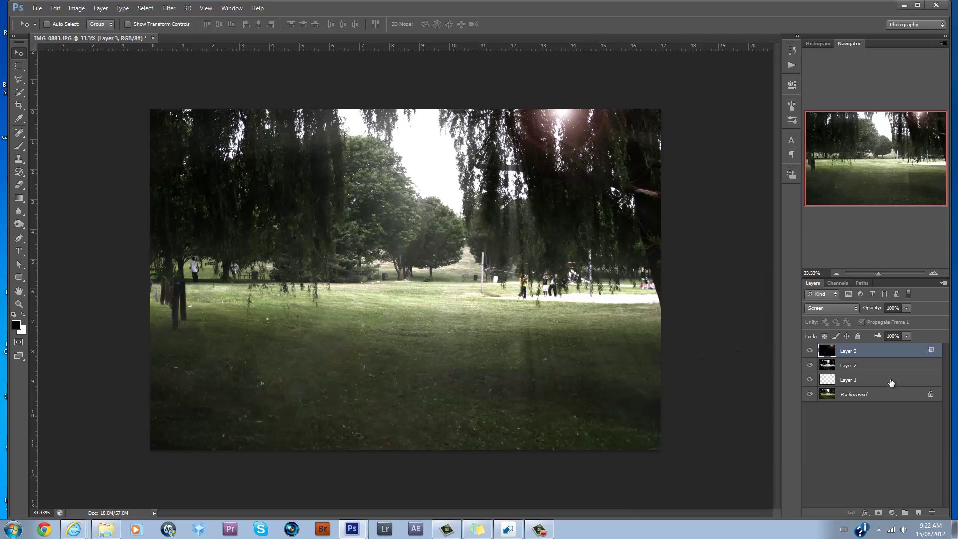
- Delete every layer above the Background, and delete the existing Alpha 1 channel
{"action": "left_click_drag", "start_coordinate": [889, 353], "coordinate": [924, 470]}
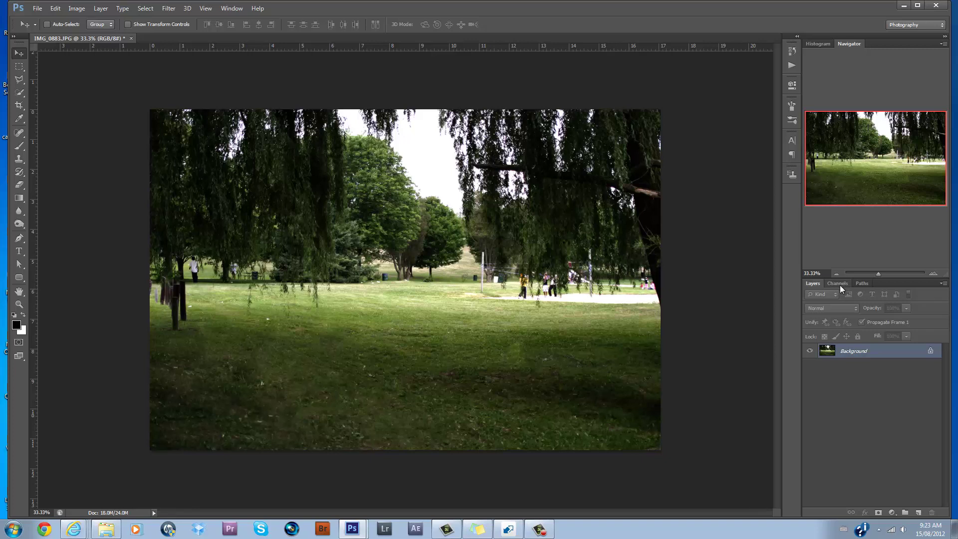
{"action": "left_click", "coordinate": [231, 9]}
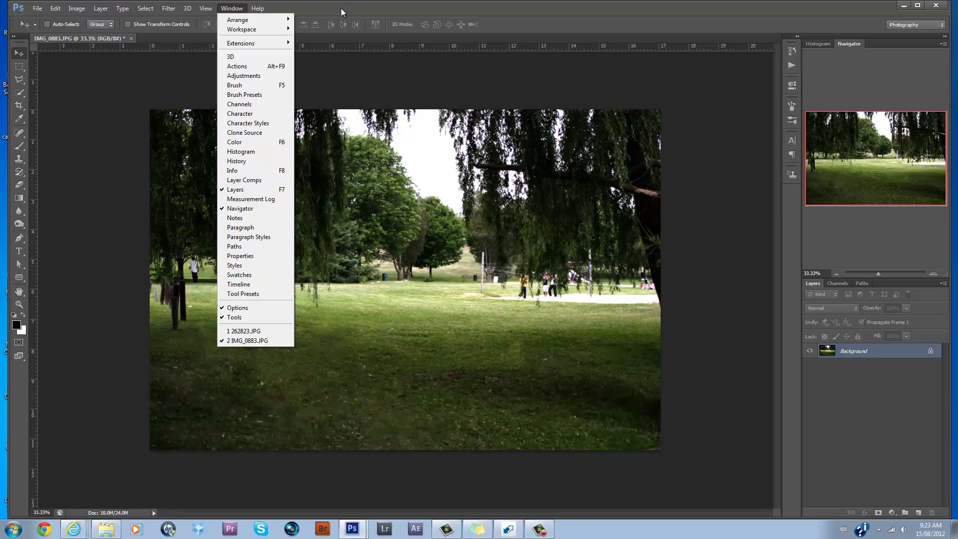
{"action": "left_click", "coordinate": [488, 158]}
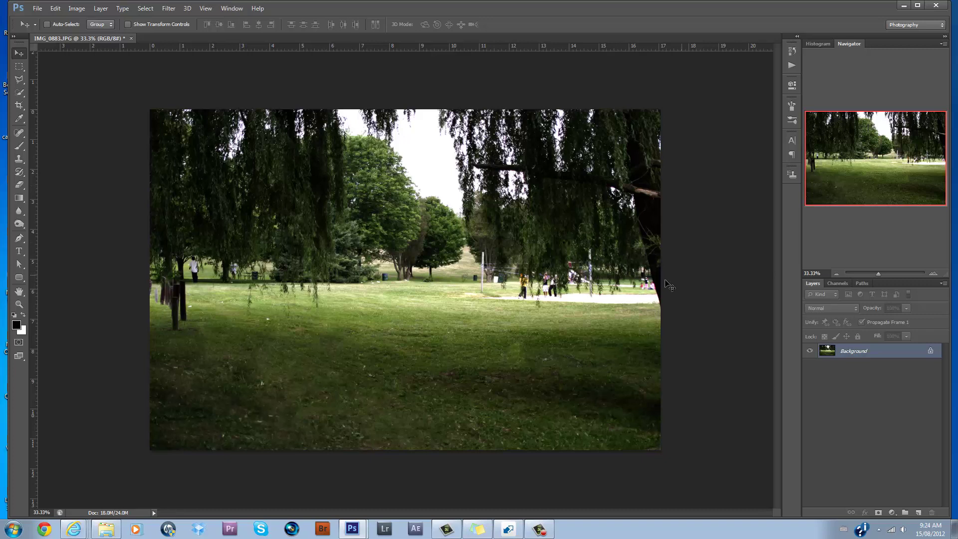
{"action": "left_click", "coordinate": [839, 283]}
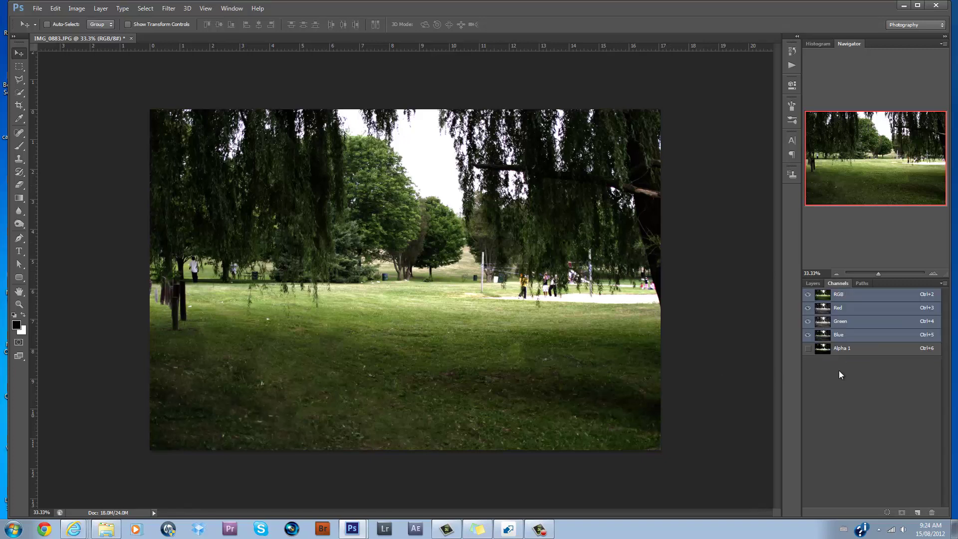
{"action": "left_click", "coordinate": [851, 346]}
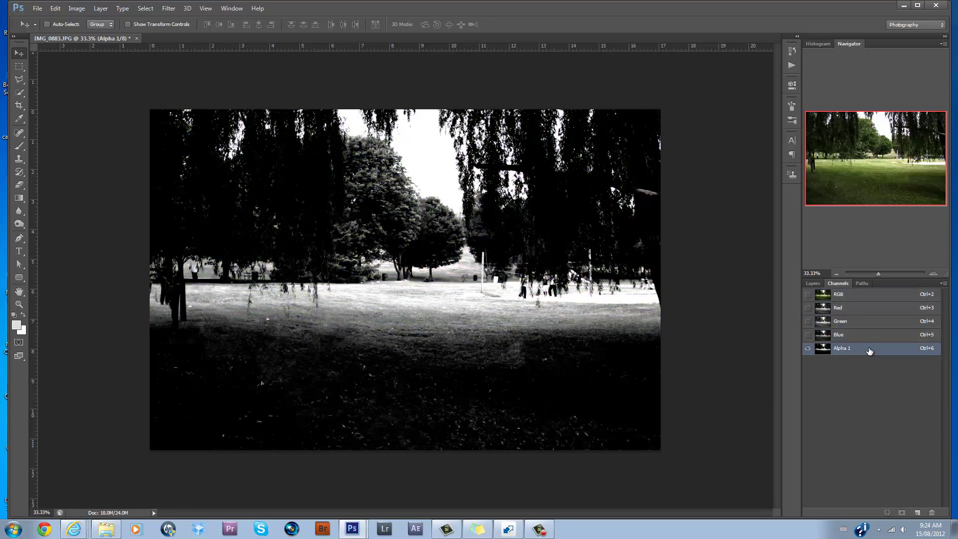
{"action": "left_click_drag", "start_coordinate": [850, 347], "coordinate": [932, 512]}
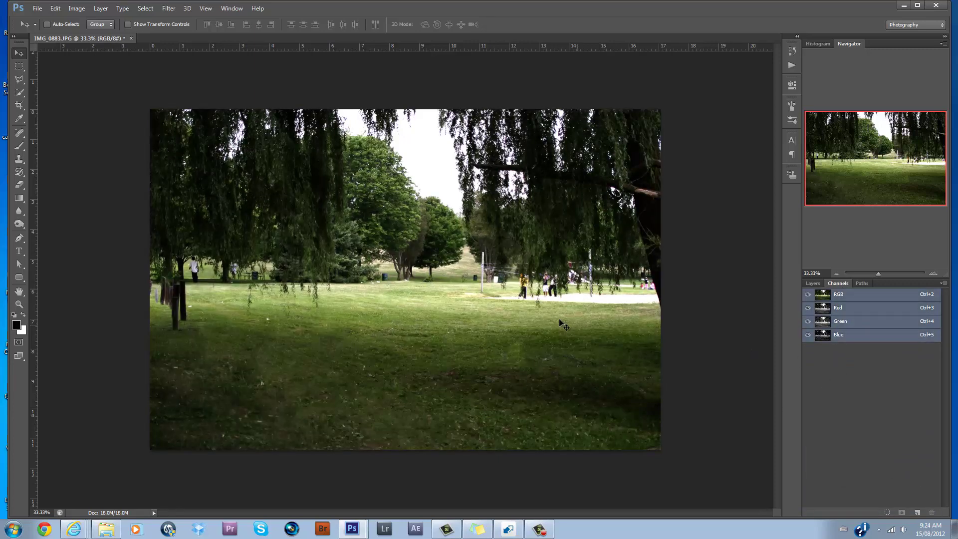
- Inspect the Red, Green and Blue channels one by one and return to the RGB composite
{"action": "left_click", "coordinate": [861, 310]}
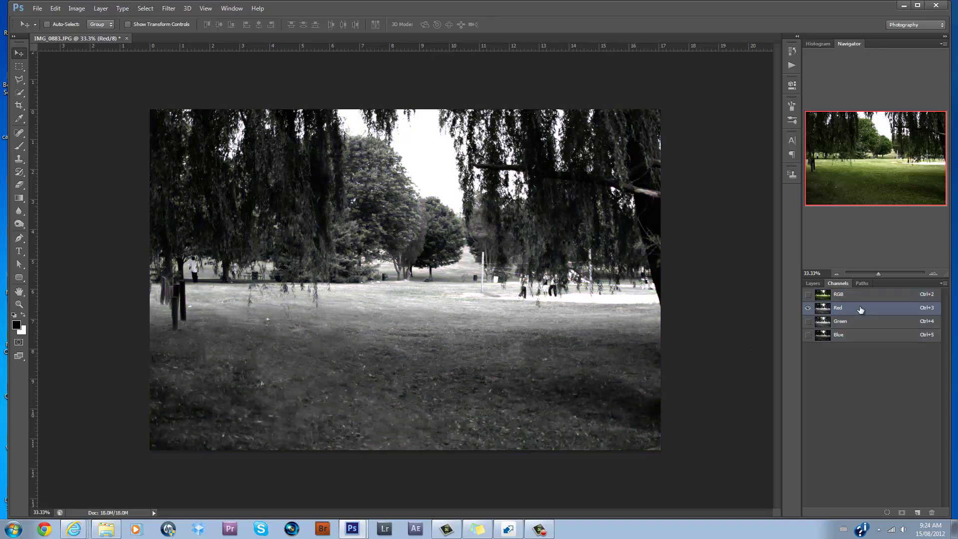
{"action": "left_click", "coordinate": [861, 322]}
{"action": "left_click", "coordinate": [862, 338]}
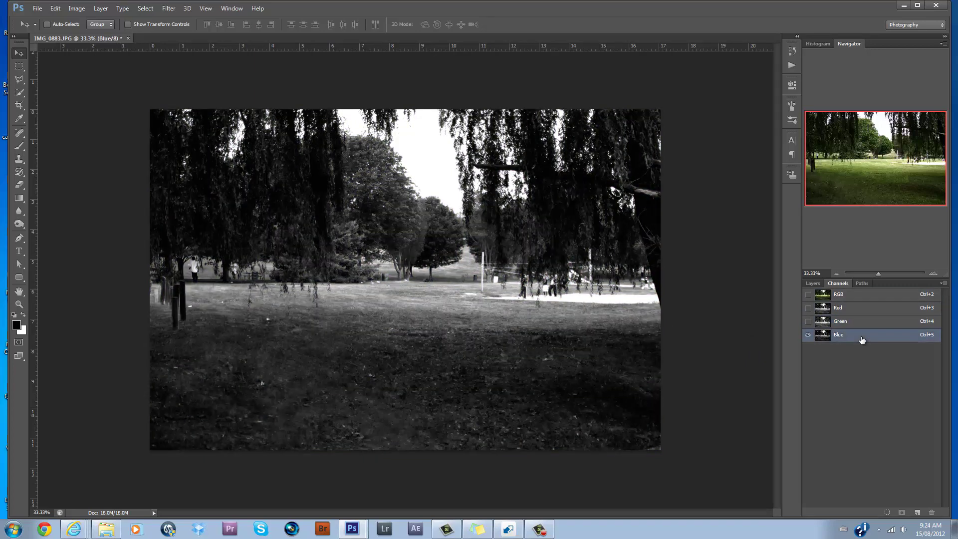
{"action": "left_click", "coordinate": [852, 296]}
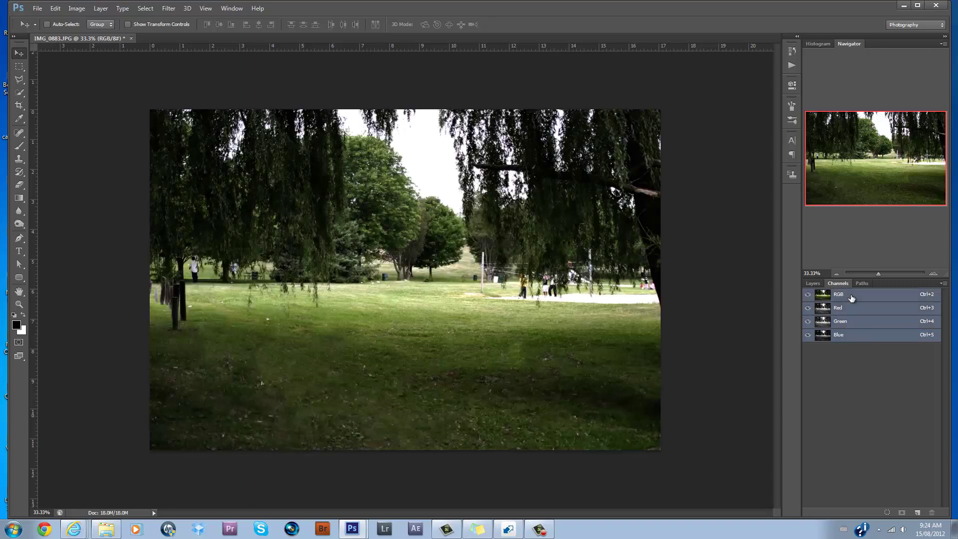
- Load the RGB channel as a selection and fill it with white at 100% opacity in a new alpha channel, leaving nothing selected
{"action": "left_click", "coordinate": [822, 297], "text": "ctrl"}
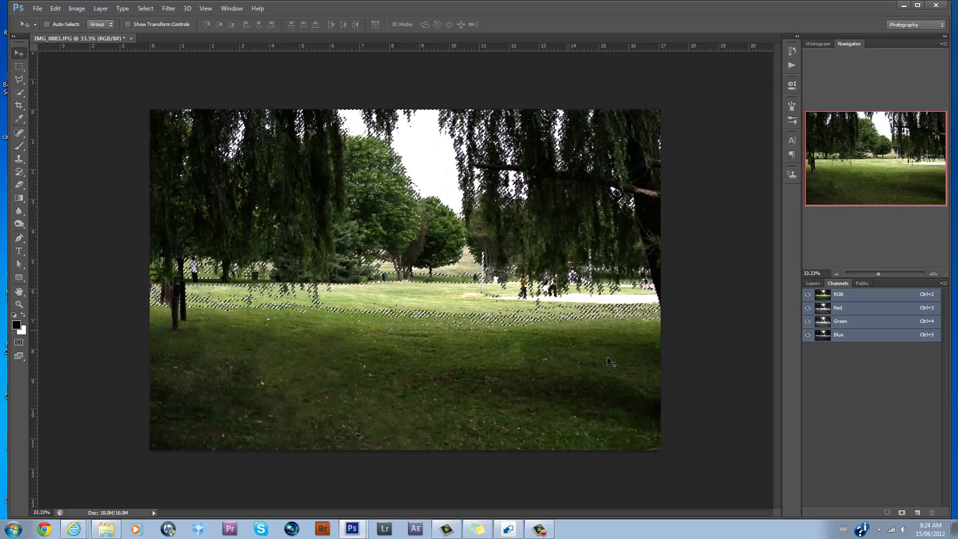
{"action": "left_click", "coordinate": [917, 512]}
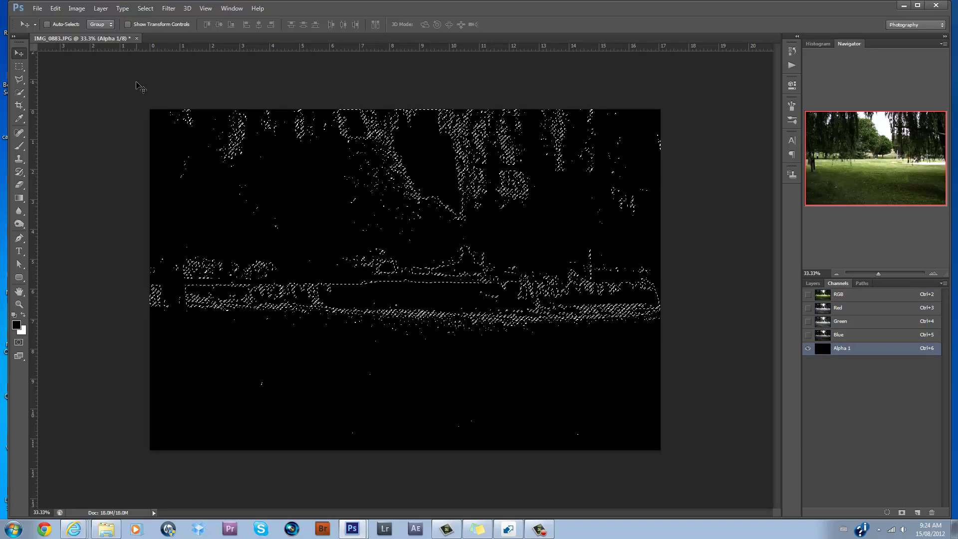
{"action": "left_click", "coordinate": [54, 8]}
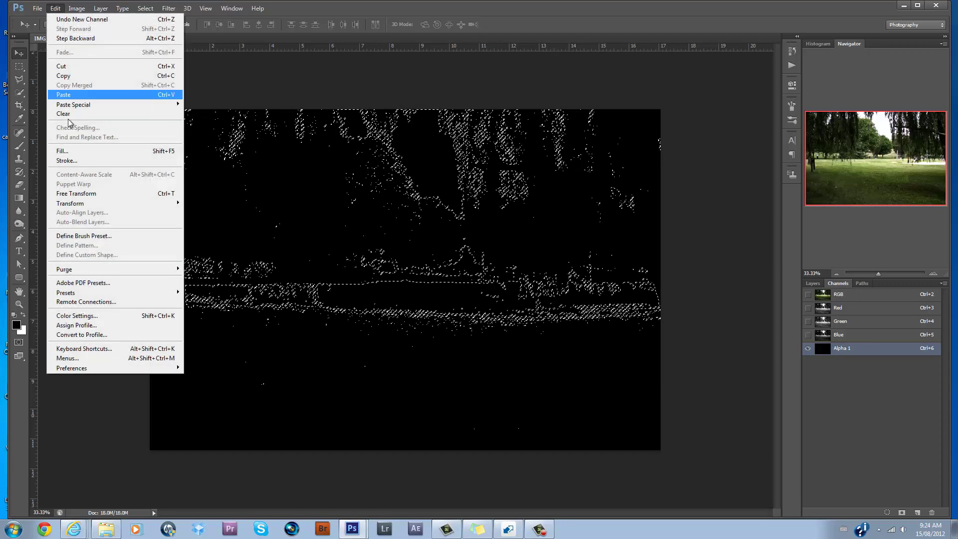
{"action": "left_click", "coordinate": [75, 153]}
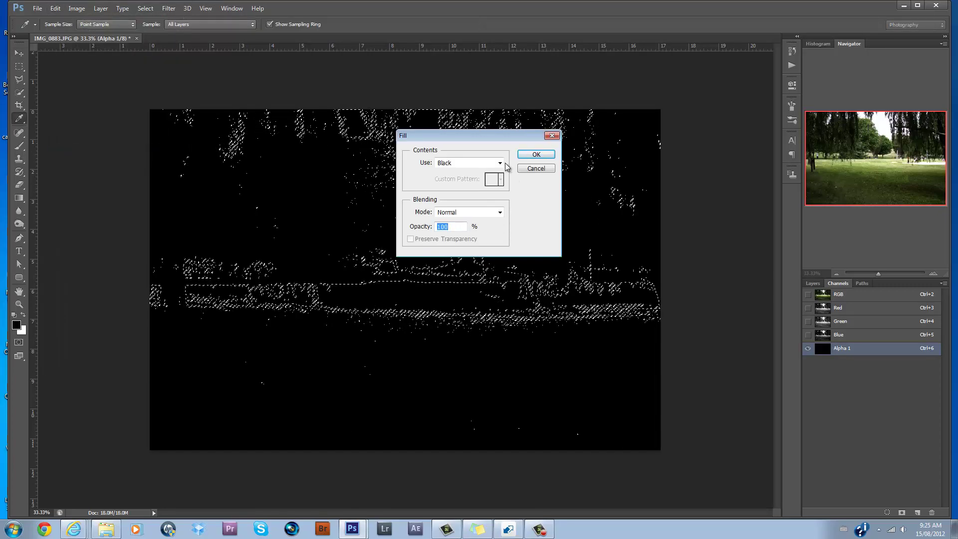
{"action": "left_click", "coordinate": [500, 163]}
{"action": "left_click", "coordinate": [445, 222]}
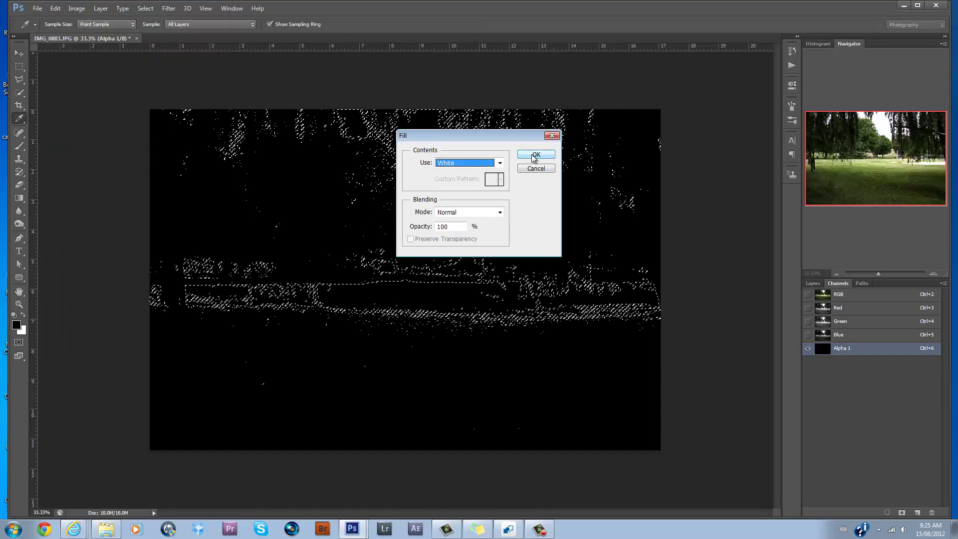
{"action": "left_click", "coordinate": [533, 155]}
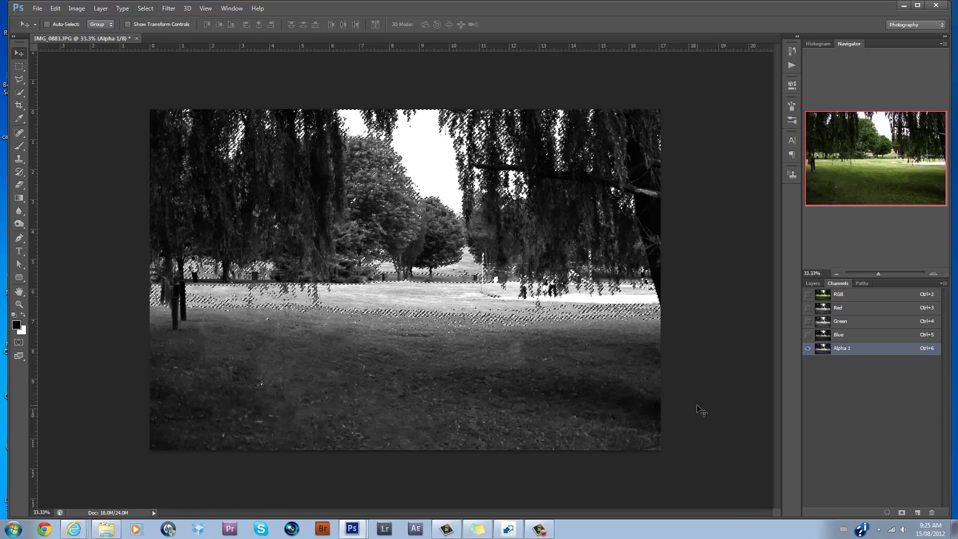
{"action": "key", "text": "ctrl+d"}
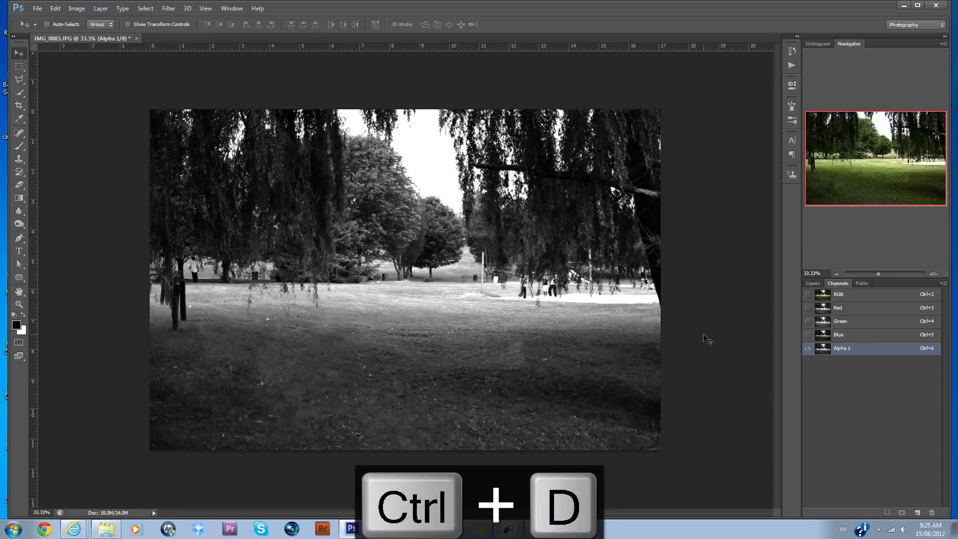
- Increase the alpha channel's contrast with Levels, sampling black and white points among the trees and setting the input levels to 31 and 169
{"action": "key", "text": "ctrl+l"}
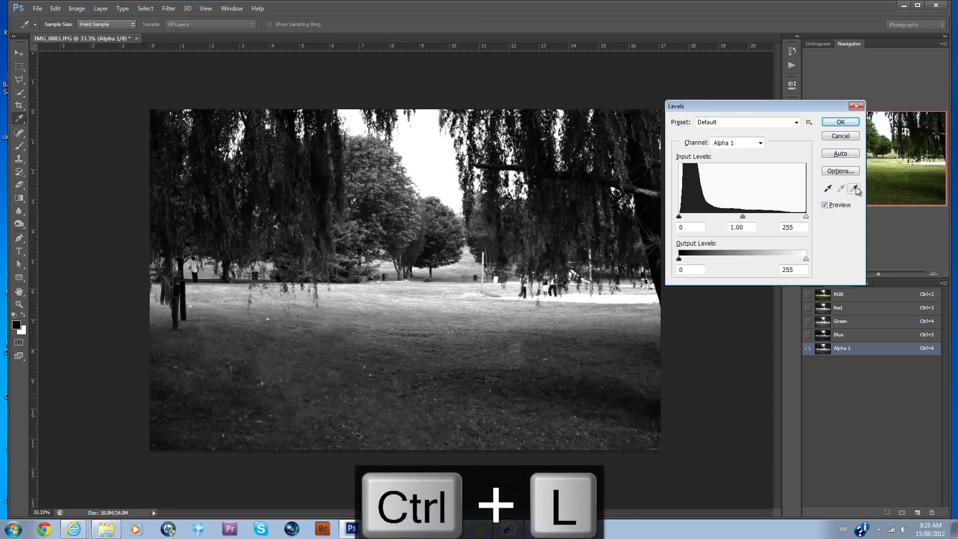
{"action": "left_click", "coordinate": [828, 190]}
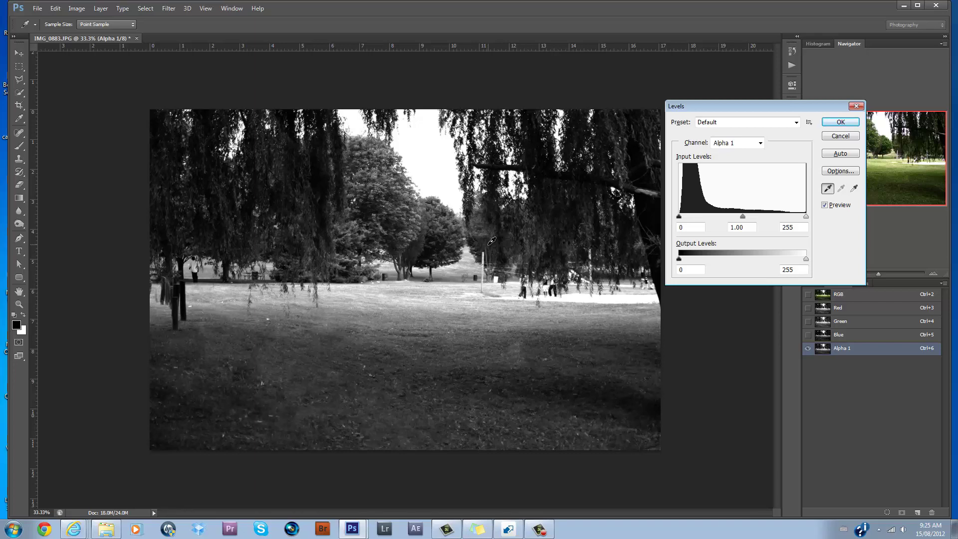
{"action": "left_click", "coordinate": [489, 244]}
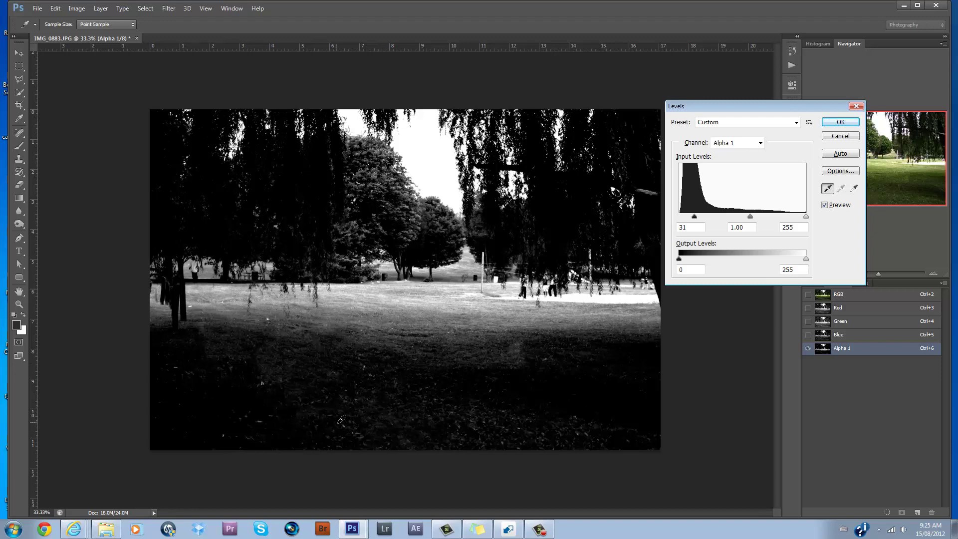
{"action": "left_click", "coordinate": [854, 189]}
{"action": "left_click", "coordinate": [469, 246]}
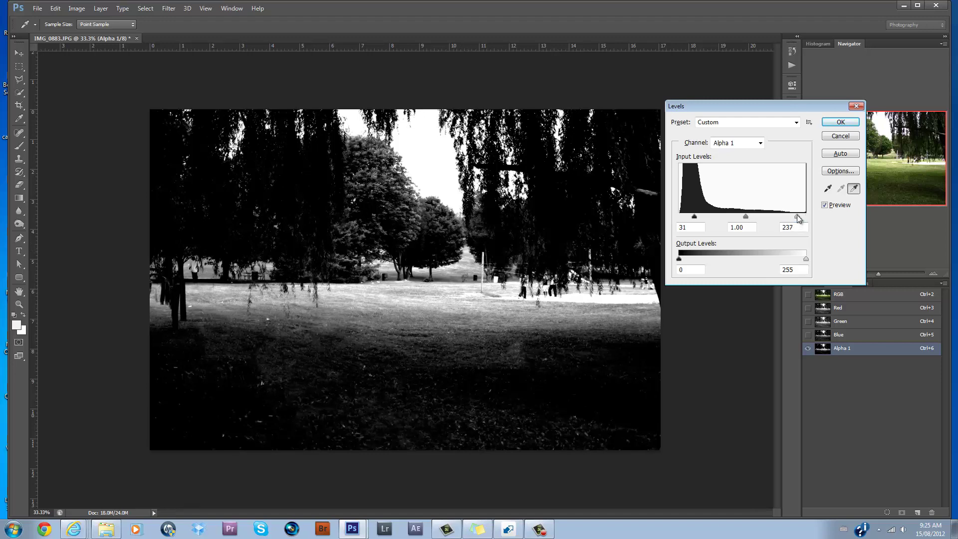
{"action": "left_click_drag", "start_coordinate": [797, 216], "coordinate": [764, 220]}
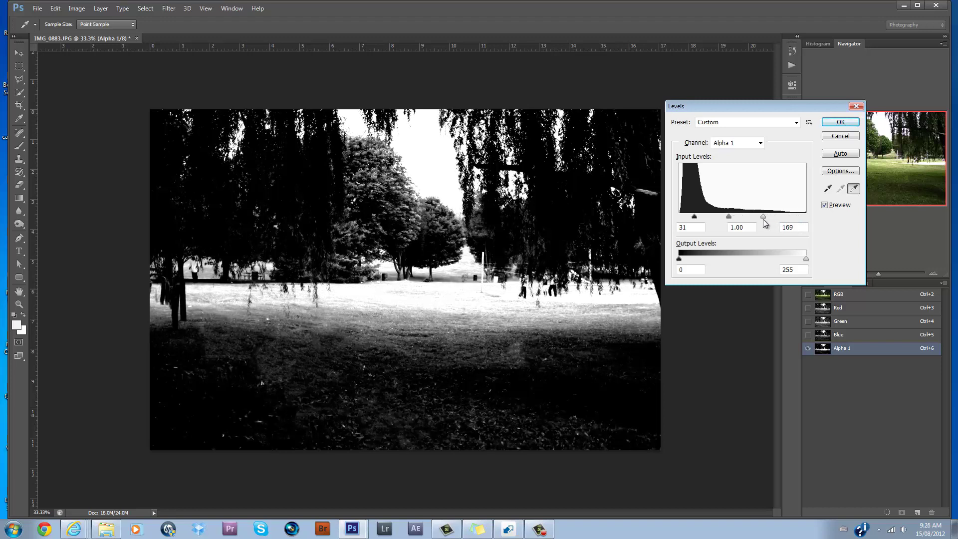
{"action": "key", "text": "Return"}
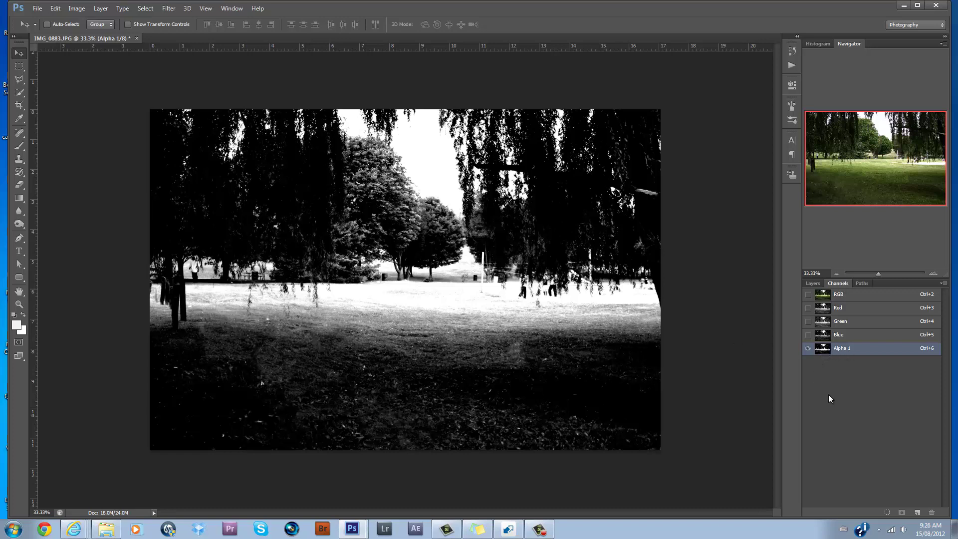
- Load the Alpha 1 channel as a selection and fill it with white on a new layer, leaving nothing selected
{"action": "left_click", "coordinate": [824, 349], "text": "ctrl"}
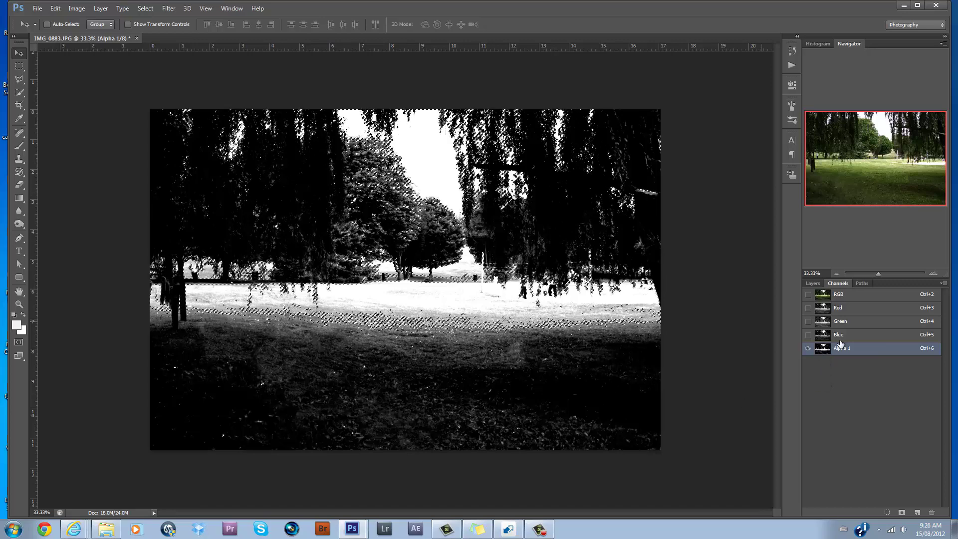
{"action": "left_click", "coordinate": [813, 284]}
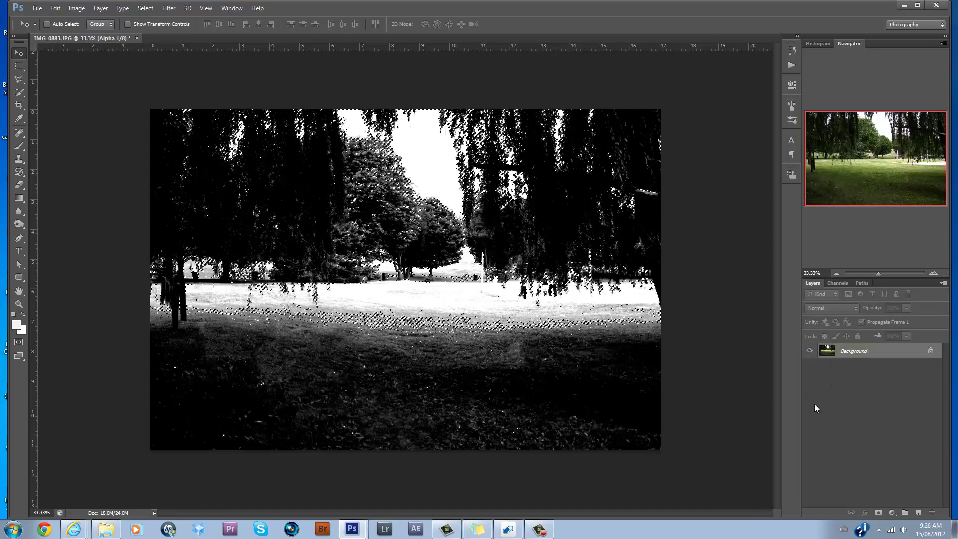
{"action": "left_click", "coordinate": [918, 513]}
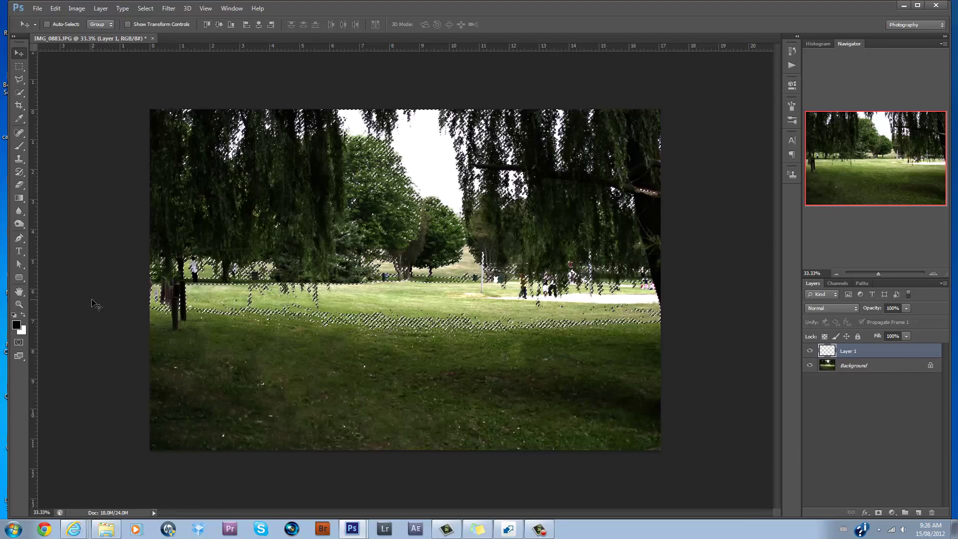
{"action": "key", "text": "shift+F5"}
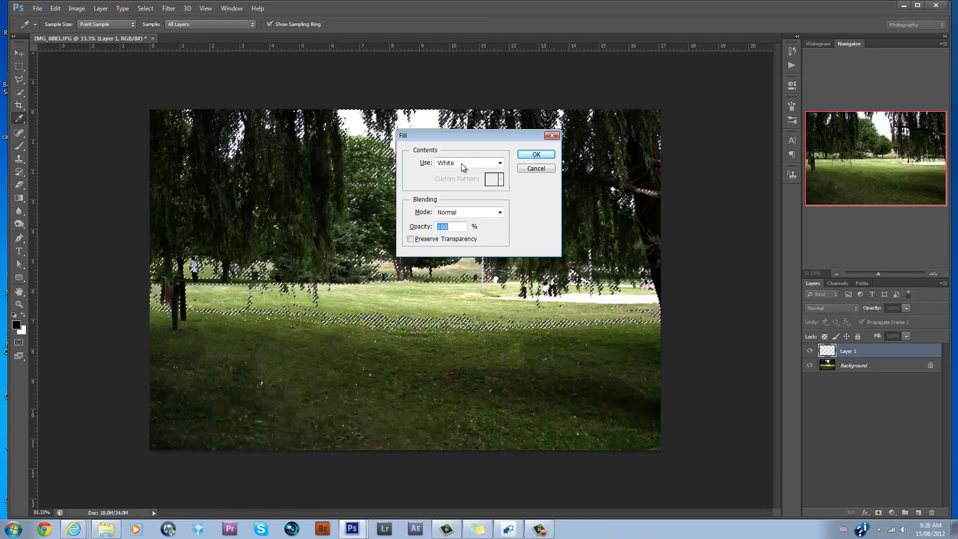
{"action": "left_click", "coordinate": [536, 155]}
{"action": "key", "text": "v"}
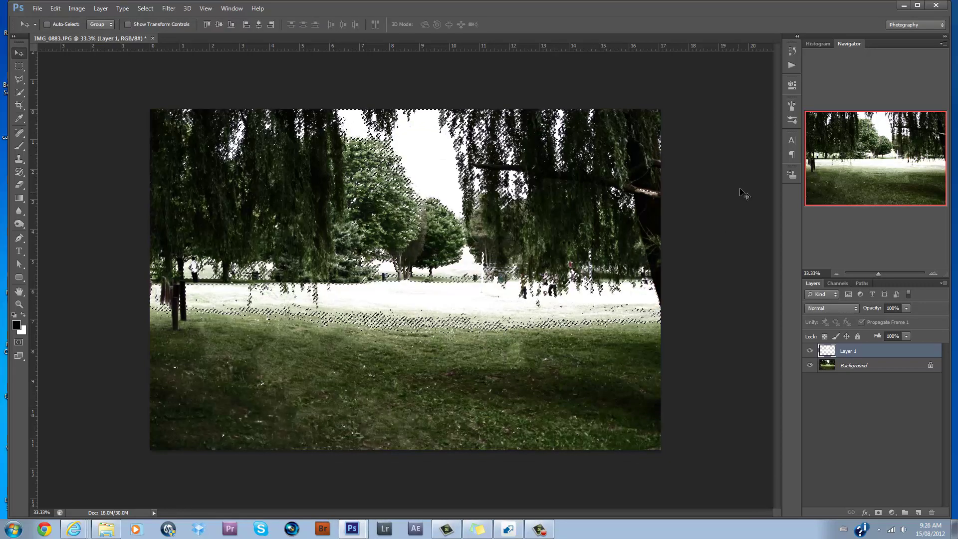
{"action": "key", "text": "ctrl+d"}
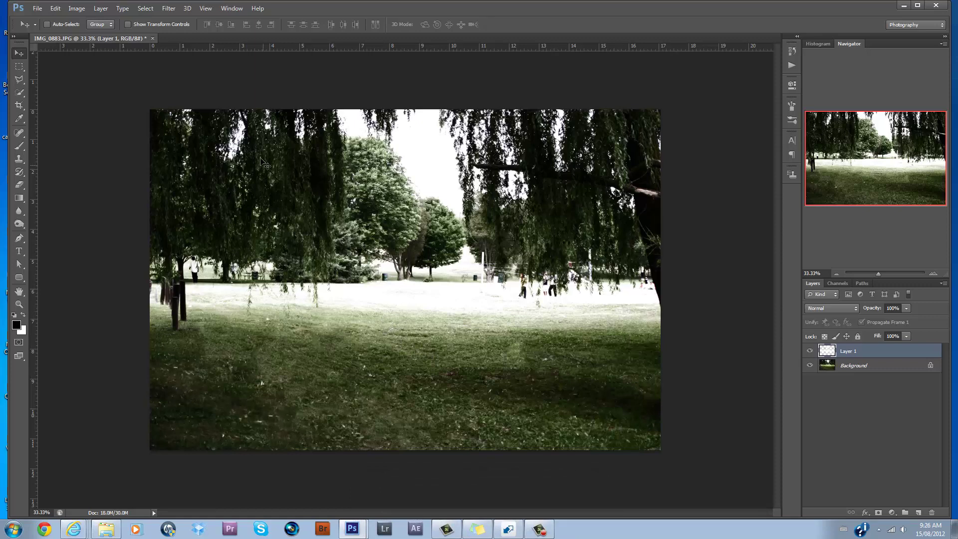
- Apply Radial Blur twice to the white layer with amount 100, Zoom method, Good quality and the blur centre near the upper right edge
{"action": "left_click", "coordinate": [169, 8]}
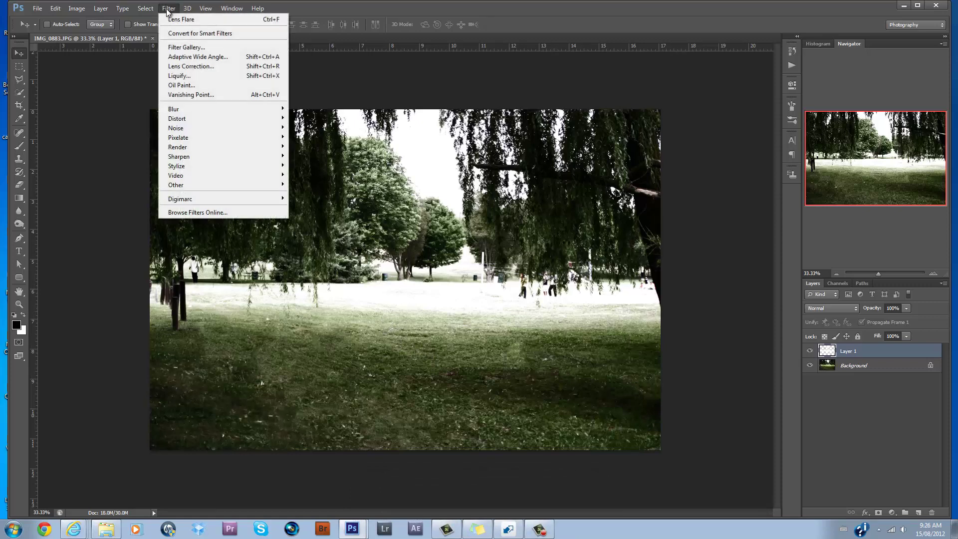
{"action": "mouse_move", "coordinate": [201, 110]}
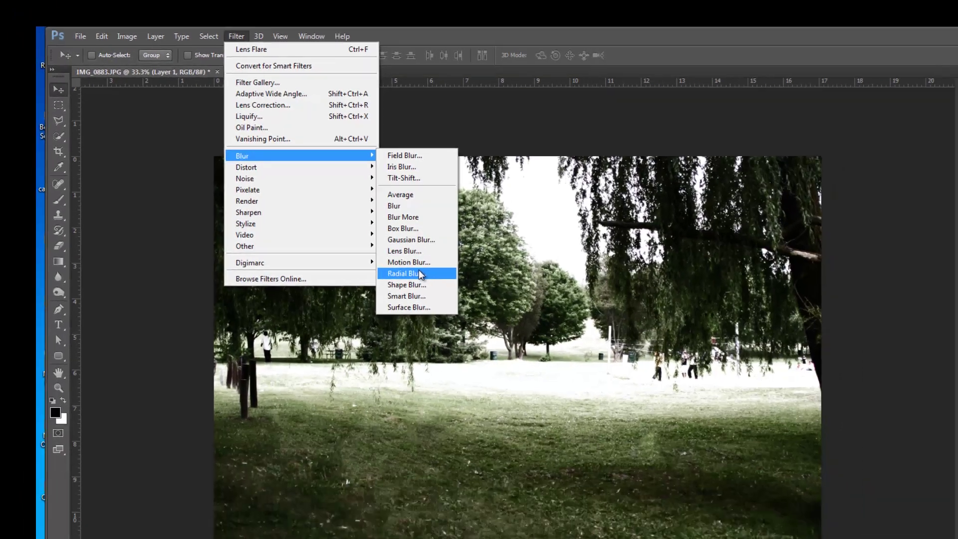
{"action": "left_click", "coordinate": [683, 455]}
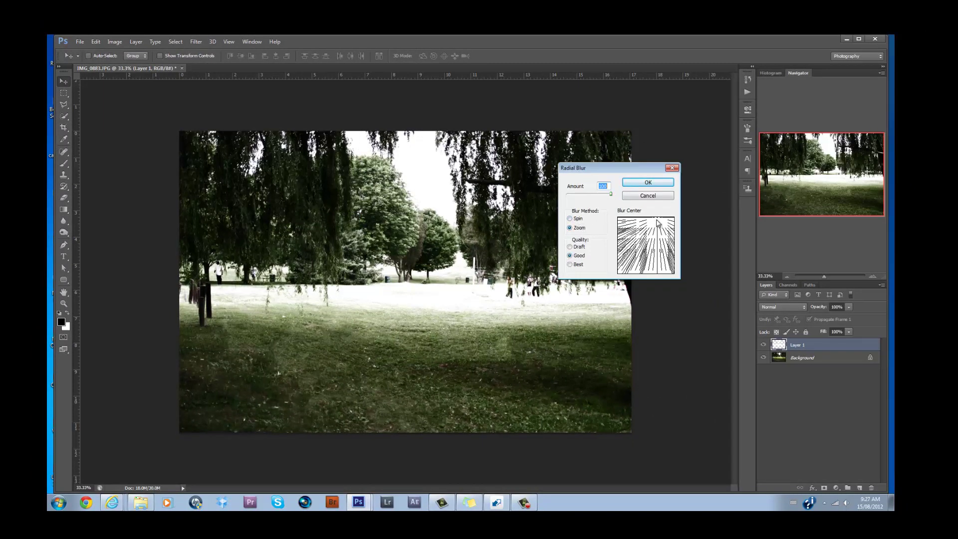
{"action": "mouse_move", "coordinate": [658, 219]}
{"action": "left_mouse_down"}
{"action": "mouse_move", "coordinate": [624, 240]}
{"action": "mouse_move", "coordinate": [657, 222]}
{"action": "left_mouse_up"}
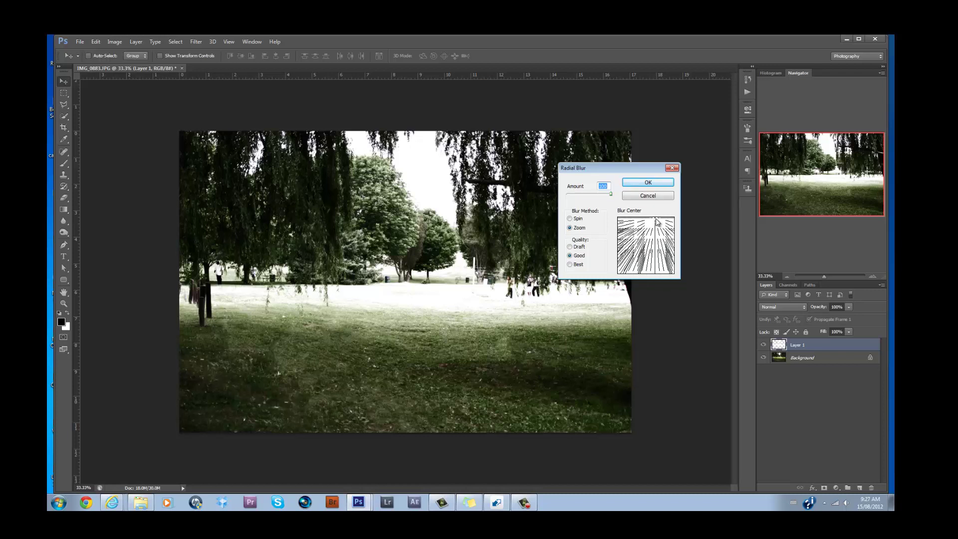
{"action": "left_click", "coordinate": [660, 183]}
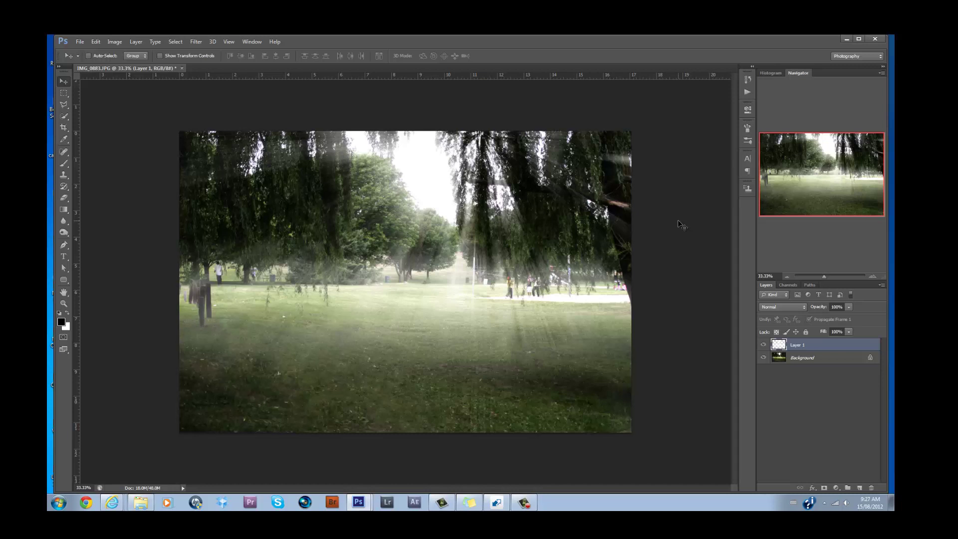
{"action": "key", "text": "ctrl+f"}
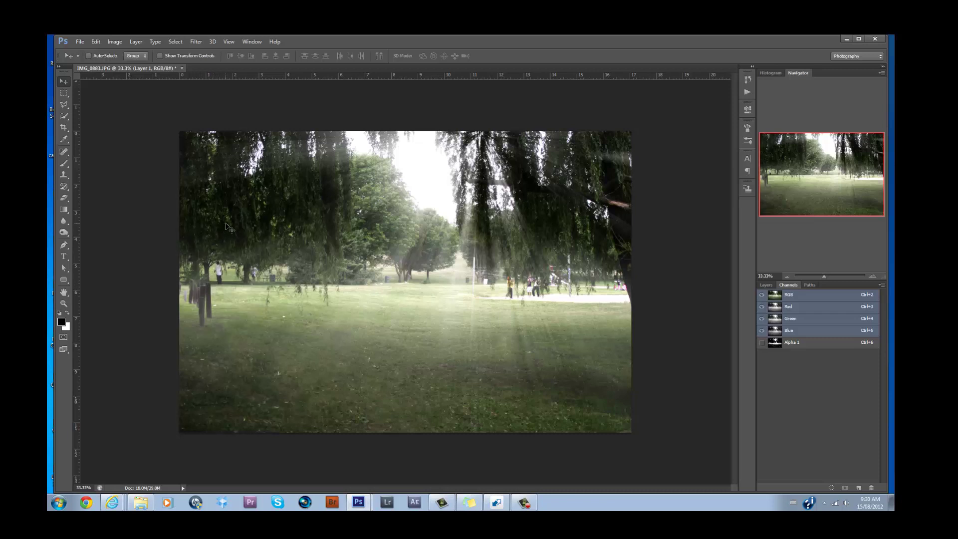
- Load the Alpha 1 channel as a selection, add a new layer above Layer 1, and invert the selection
{"action": "left_click", "coordinate": [777, 344], "text": "ctrl"}
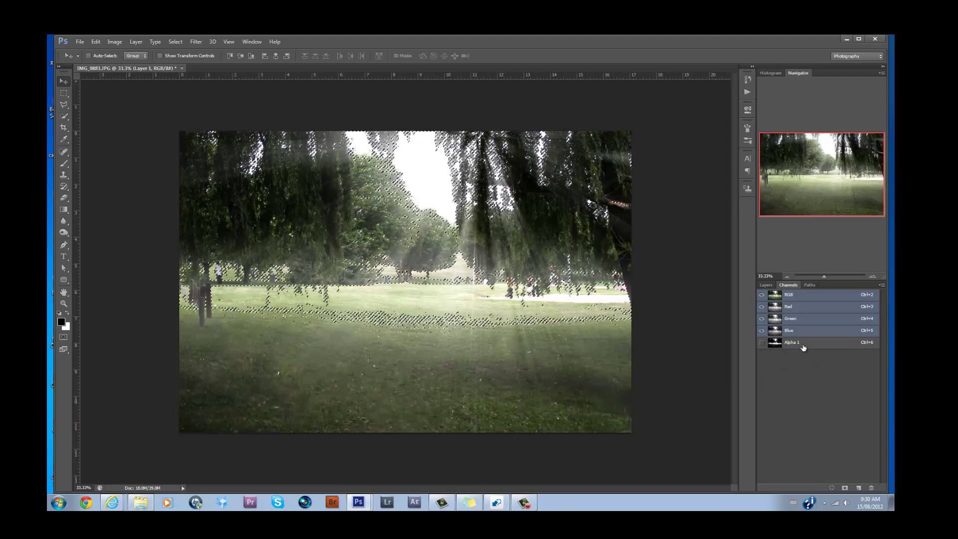
{"action": "left_click", "coordinate": [772, 287]}
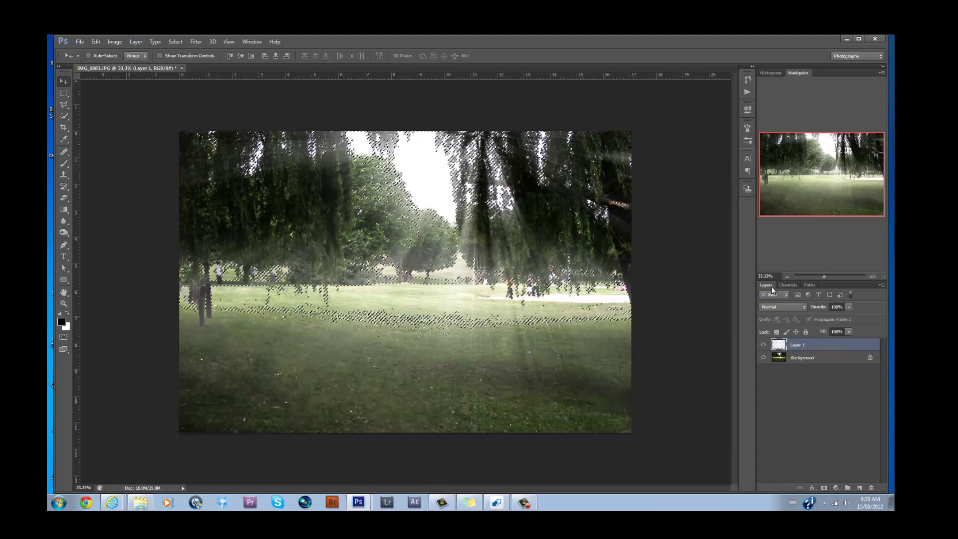
{"action": "left_click", "coordinate": [860, 488]}
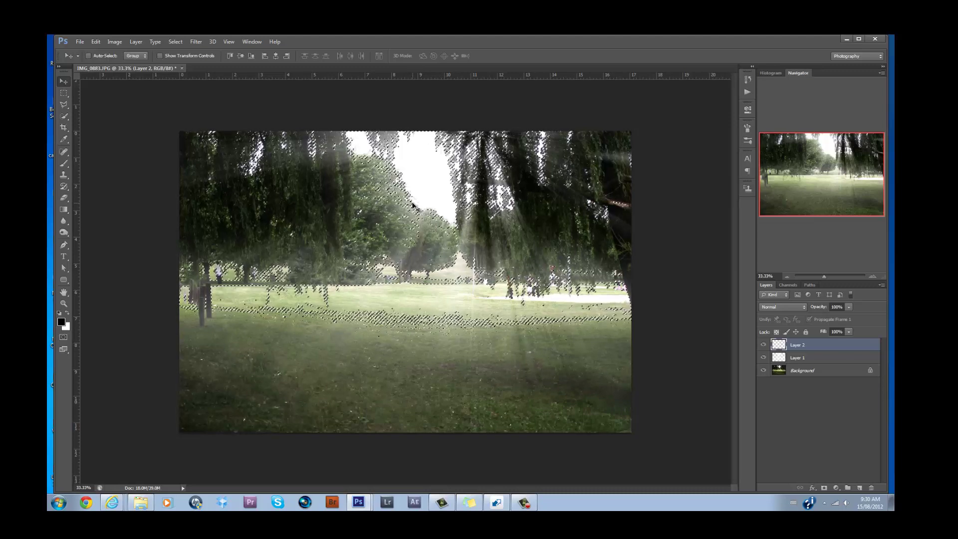
{"action": "key", "text": "ctrl+shift+i"}
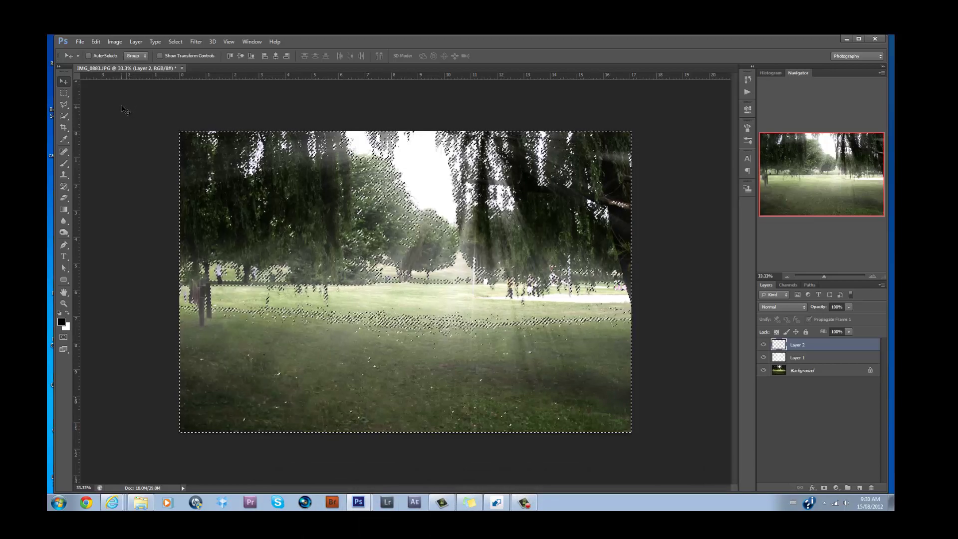
- Fill the inverted selection on Layer 2 with black at 100% opacity, deselect, and set the layer's opacity to 41%
{"action": "left_click", "coordinate": [95, 41]}
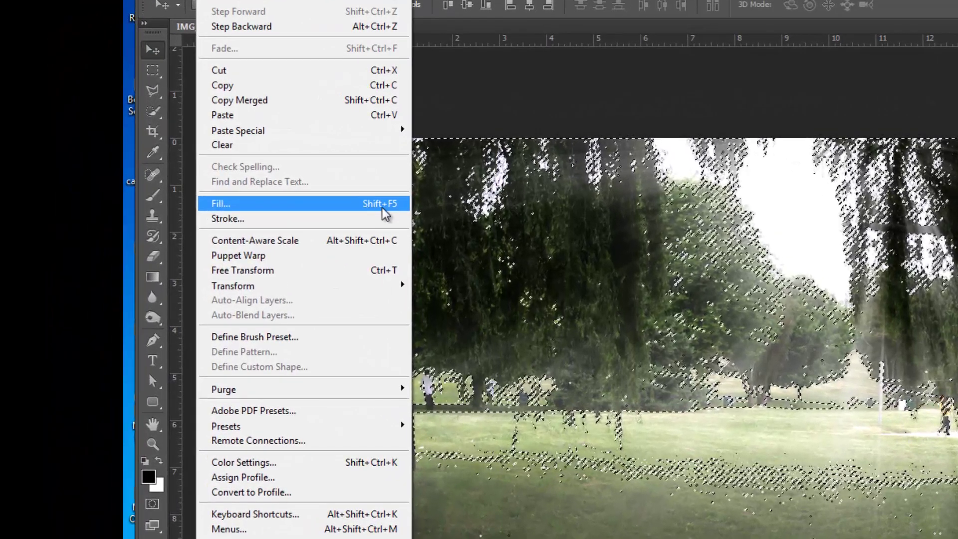
{"action": "left_click", "coordinate": [335, 204]}
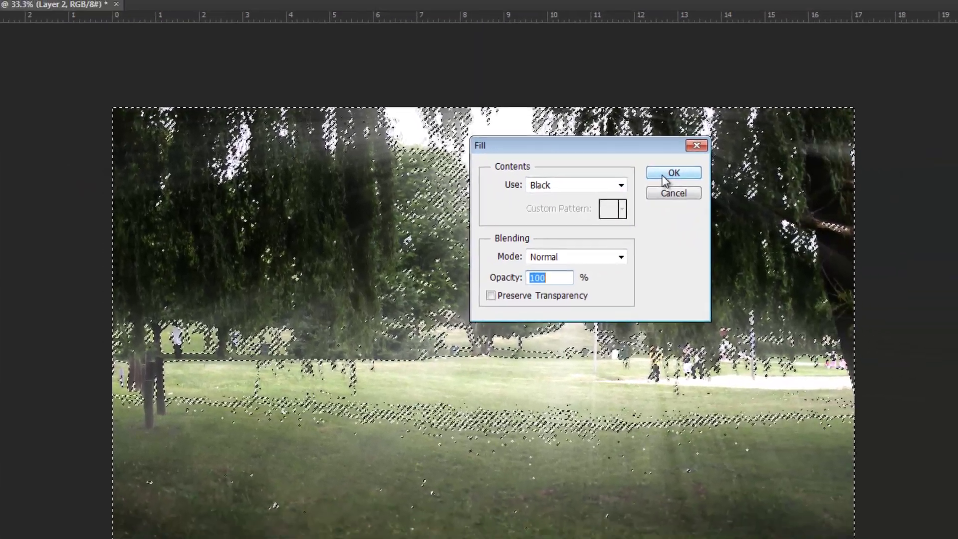
{"action": "left_click", "coordinate": [904, 200]}
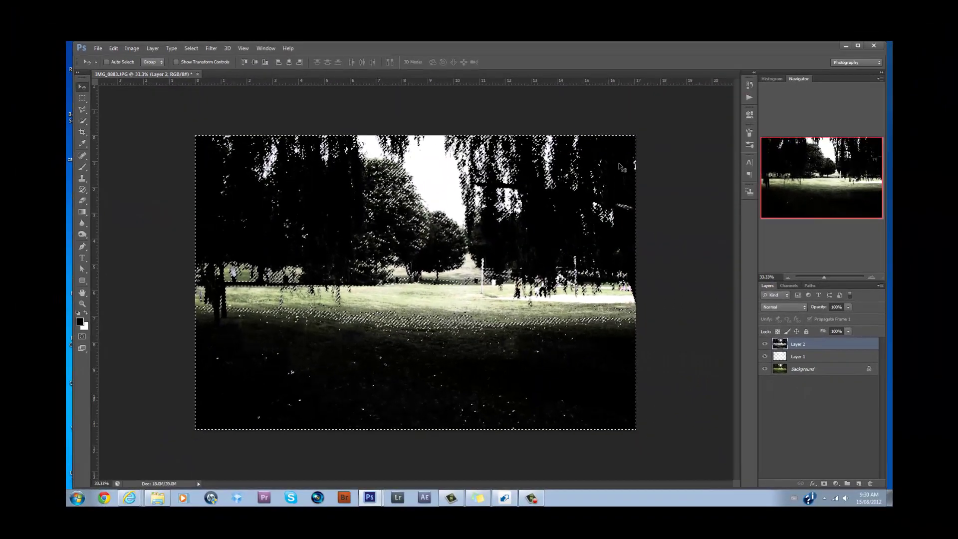
{"action": "key", "text": "ctrl+d"}
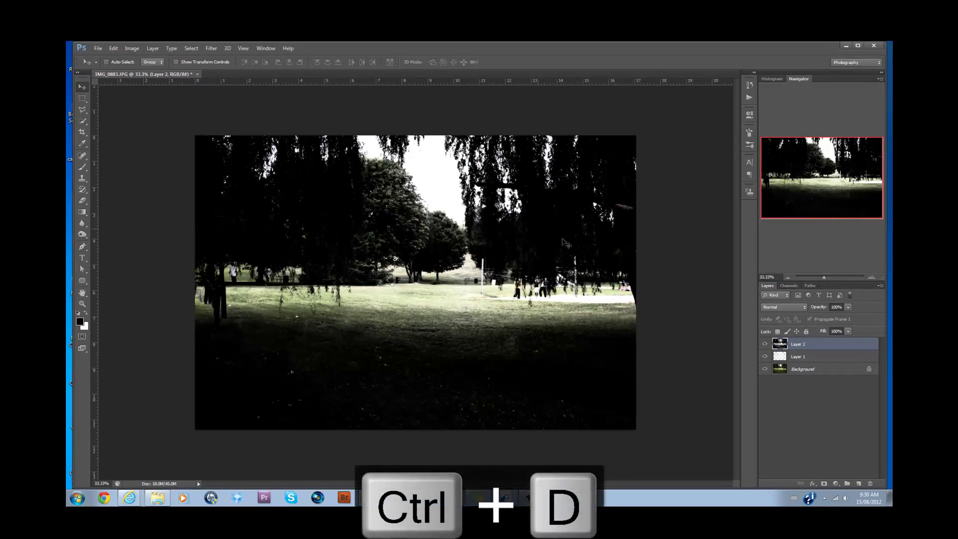
{"action": "left_click", "coordinate": [819, 308]}
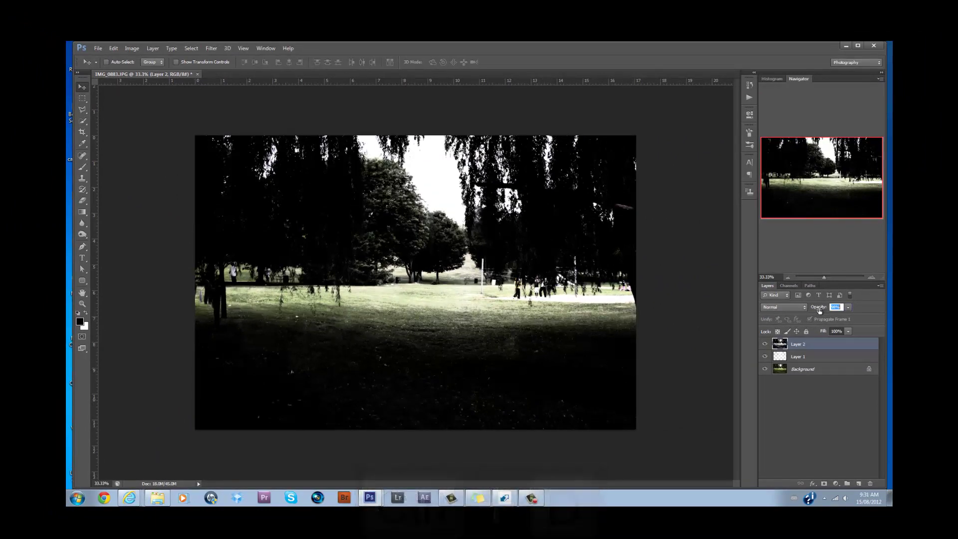
{"action": "left_click_drag", "start_coordinate": [819, 310], "coordinate": [798, 311]}
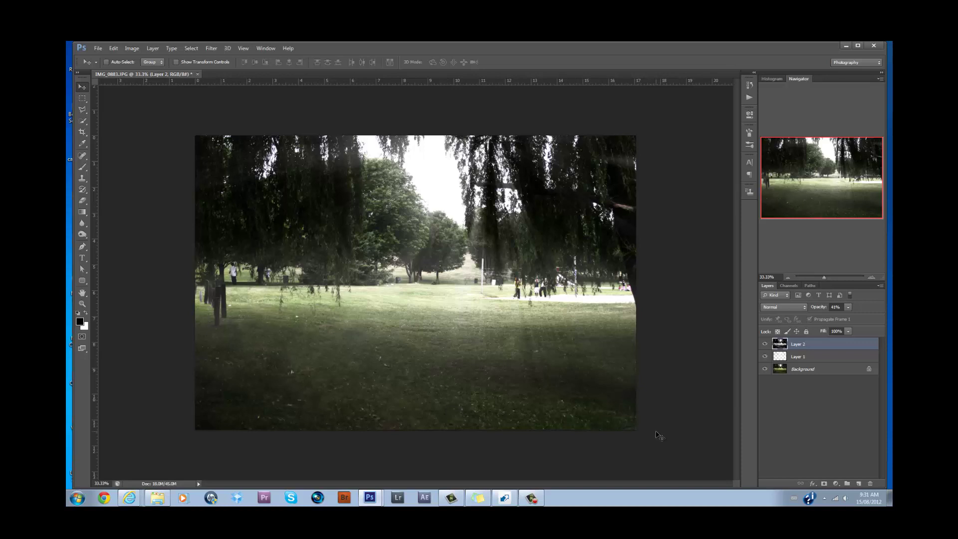
- Fill a new top layer with black and render a 50-300mm Zoom Lens Flare at 100% brightness near the upper right edge
{"action": "left_click", "coordinate": [859, 483]}
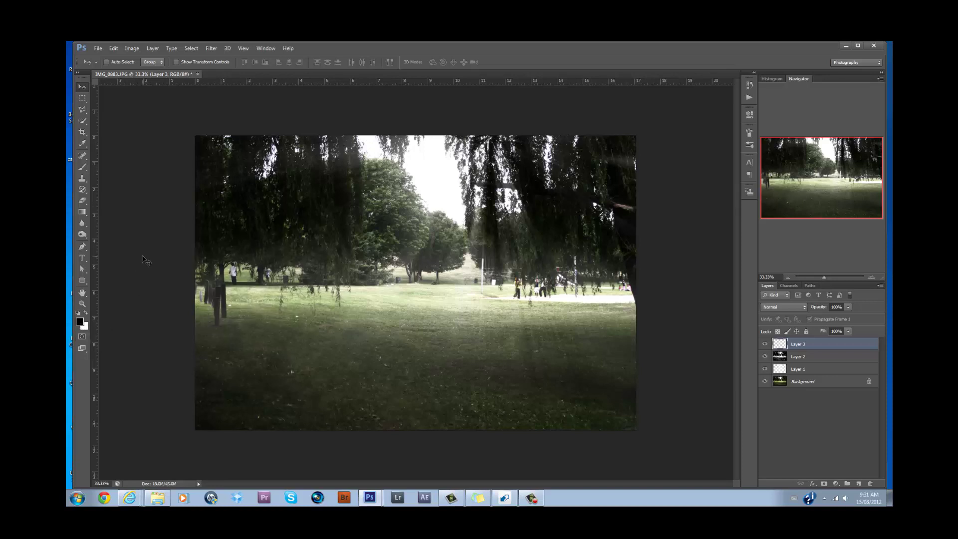
{"action": "key", "text": "alt+BackSpace"}
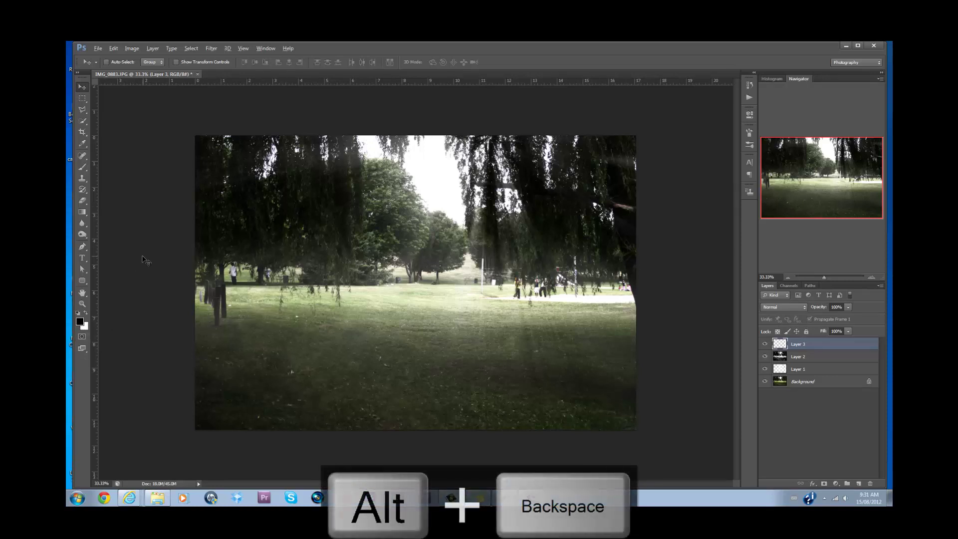
{"action": "left_click", "coordinate": [211, 48]}
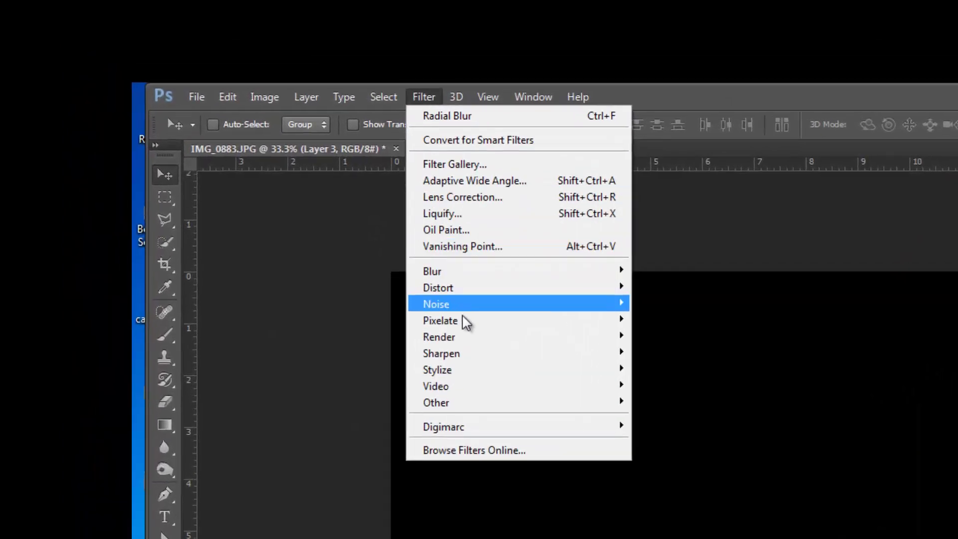
{"action": "mouse_move", "coordinate": [500, 335]}
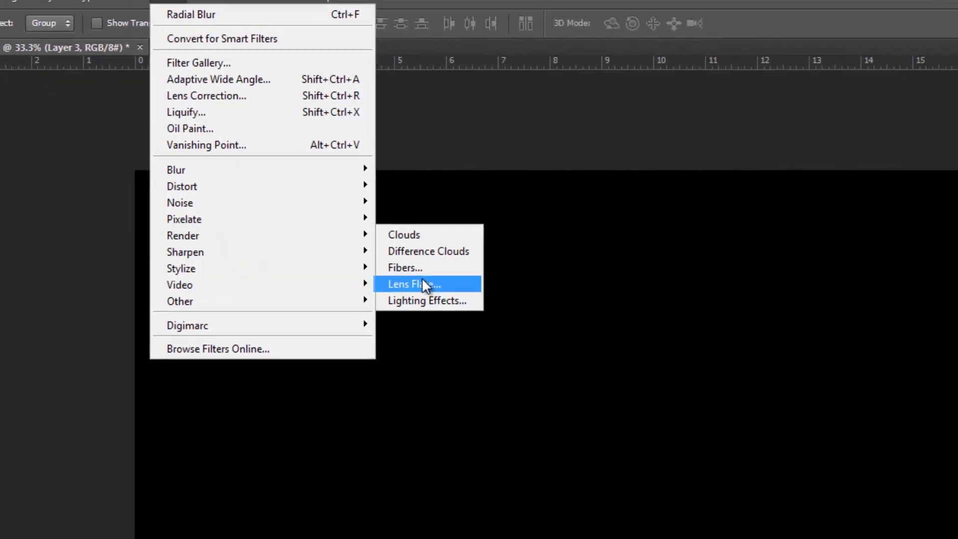
{"action": "left_click", "coordinate": [619, 363]}
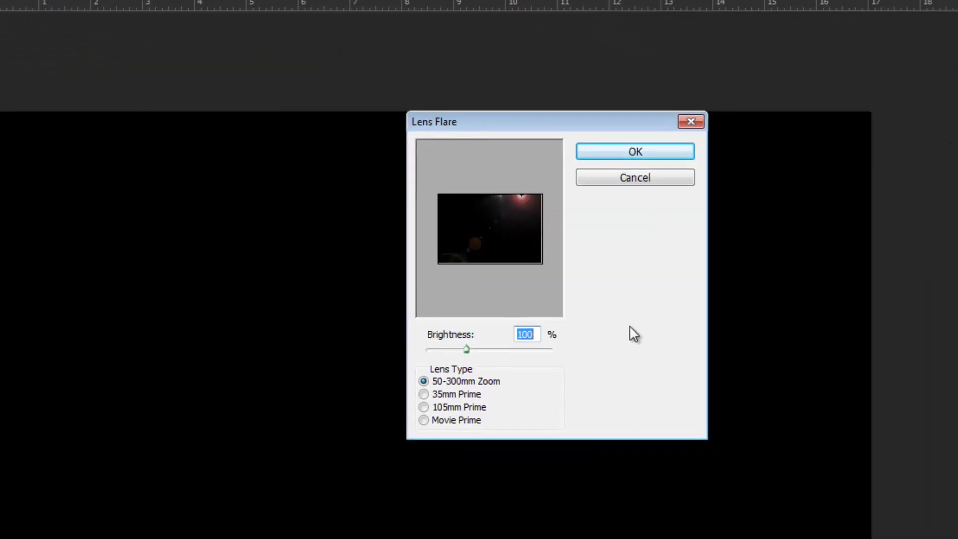
{"action": "left_click", "coordinate": [520, 197]}
{"action": "left_click", "coordinate": [487, 221]}
{"action": "left_click_drag", "start_coordinate": [483, 222], "coordinate": [516, 195]}
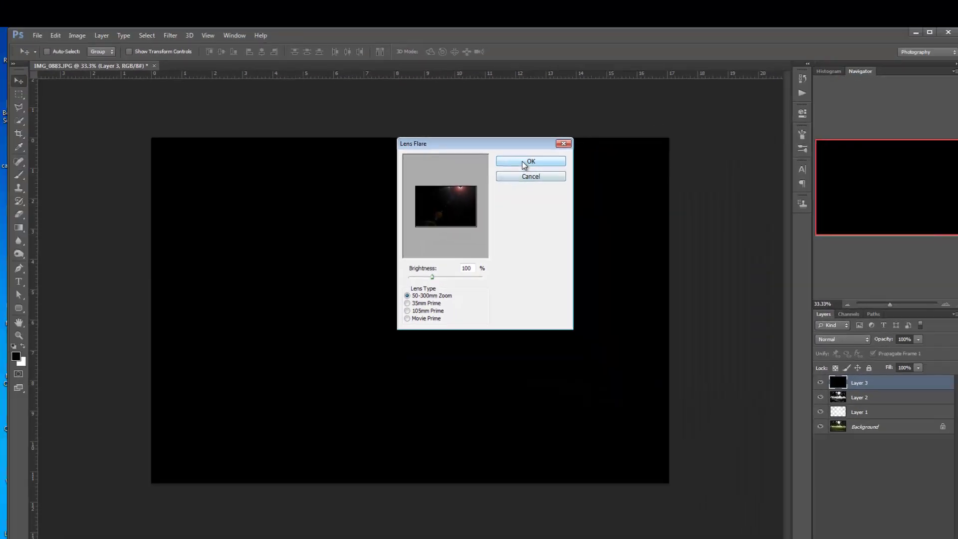
{"action": "left_click", "coordinate": [581, 157]}
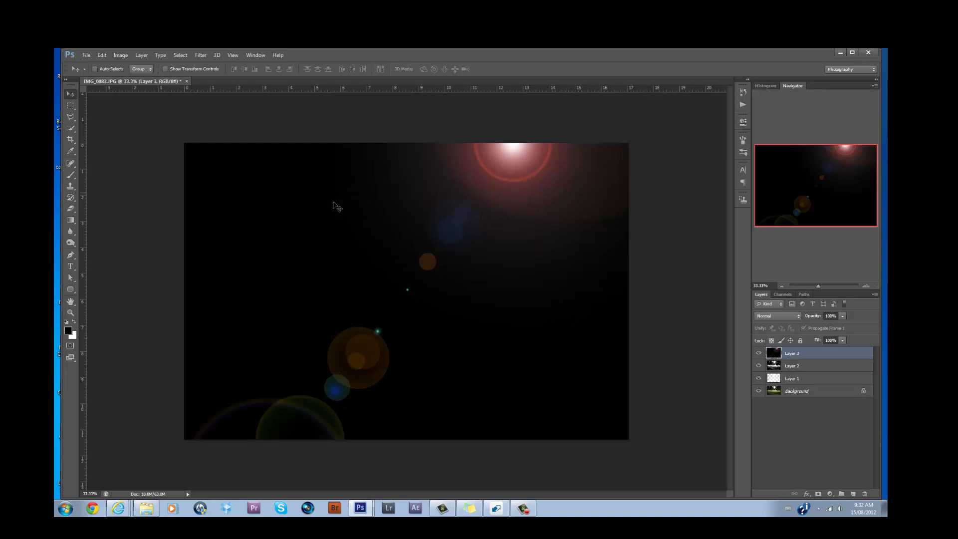
- Set the lens flare layer's blend mode to Screen
{"action": "left_click", "coordinate": [797, 317]}
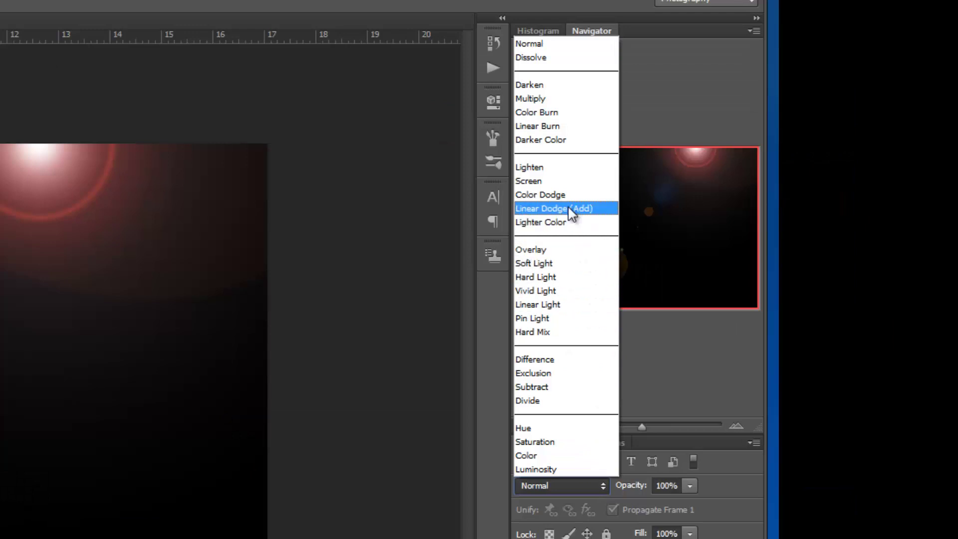
{"action": "left_click", "coordinate": [564, 182]}
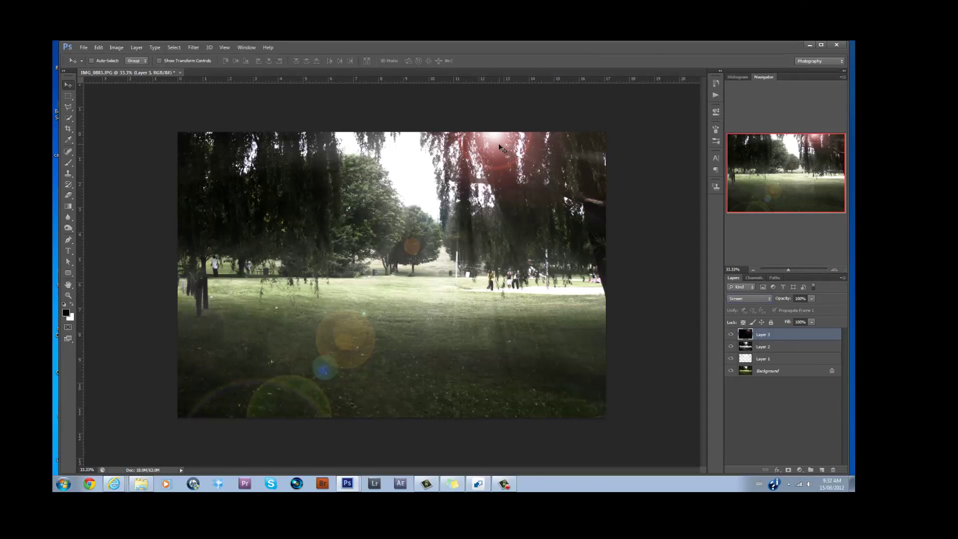
{"action": "mouse_move", "coordinate": [499, 146]}
{"action": "left_mouse_down"}
{"action": "mouse_move", "coordinate": [533, 170]}
{"action": "mouse_move", "coordinate": [474, 189]}
{"action": "mouse_move", "coordinate": [498, 145]}
{"action": "left_mouse_up"}
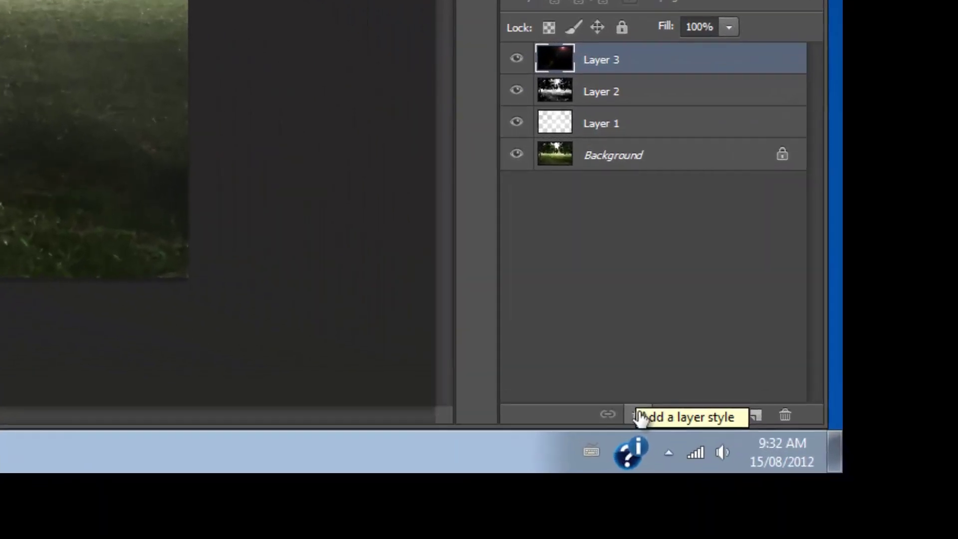
- Split the black Blend If slider for This Layer to 0 / 225 in the lens flare layer's blending options
{"action": "left_click", "coordinate": [640, 417]}
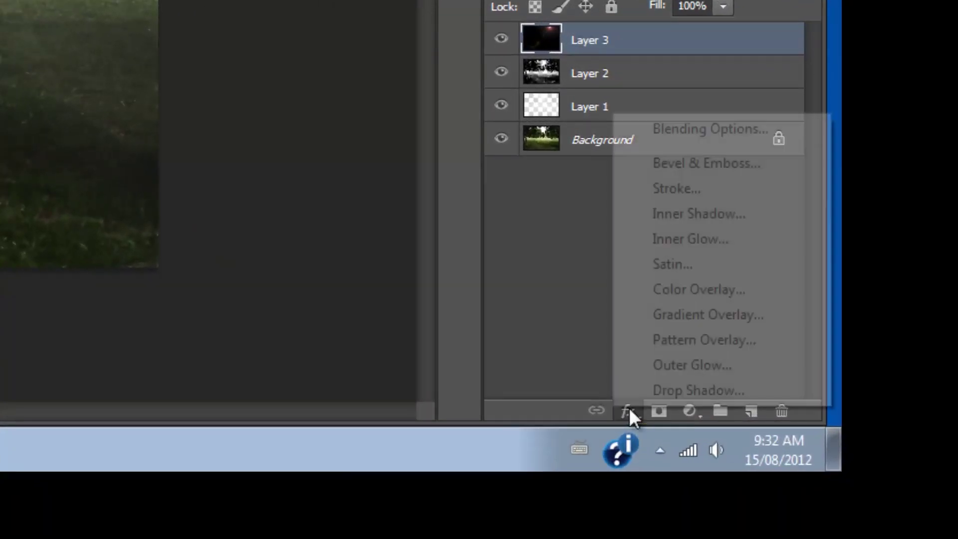
{"action": "left_click", "coordinate": [669, 147]}
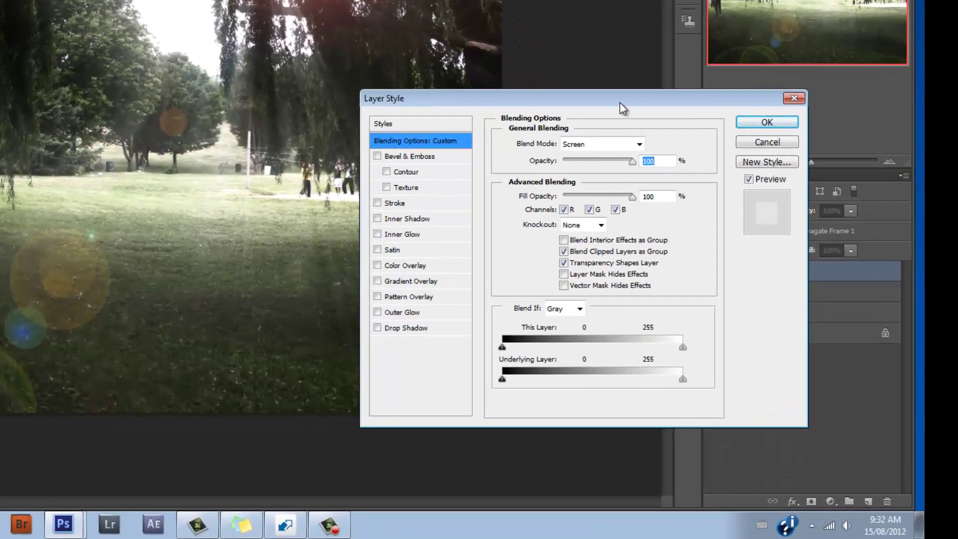
{"action": "left_click_drag", "start_coordinate": [620, 103], "coordinate": [669, 0]}
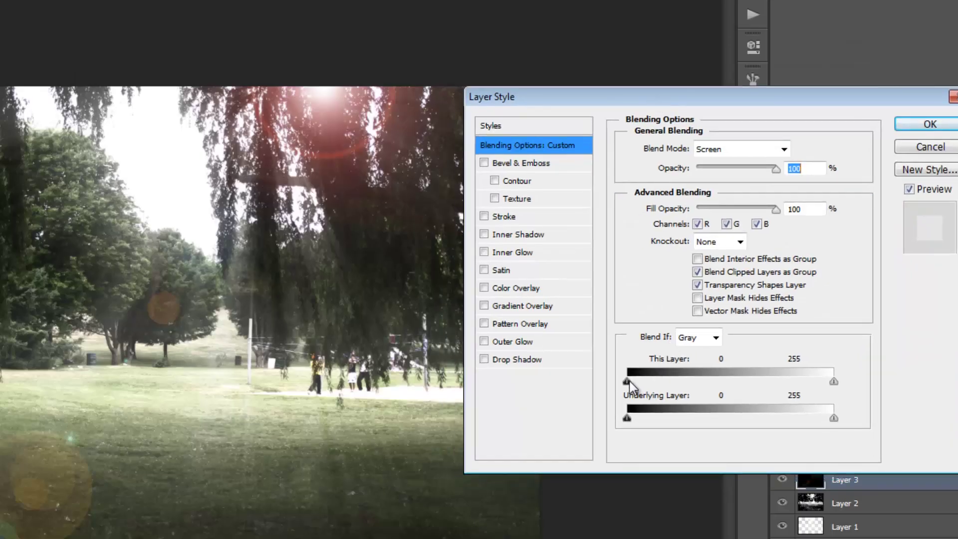
{"action": "left_click_drag", "start_coordinate": [630, 381], "coordinate": [654, 382]}
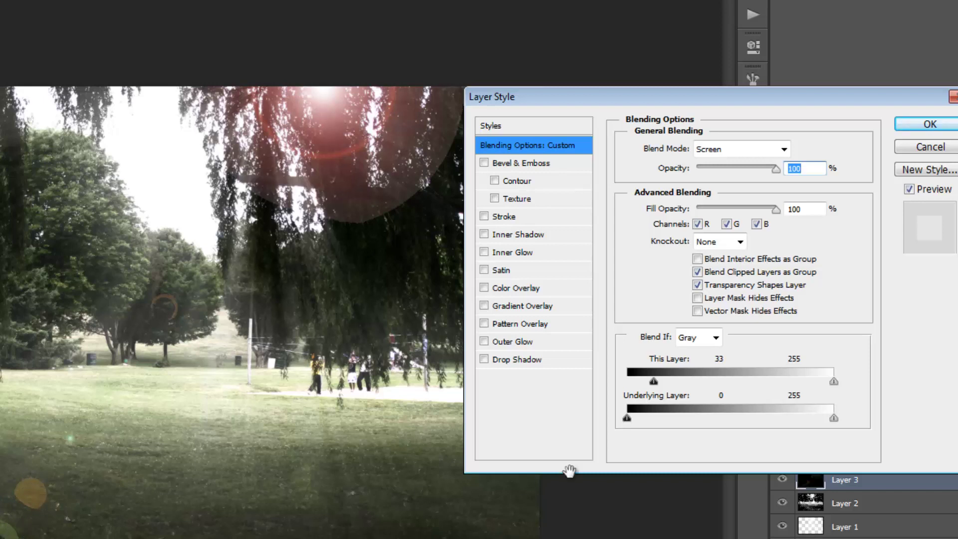
{"action": "left_click_drag", "start_coordinate": [654, 381], "coordinate": [616, 387]}
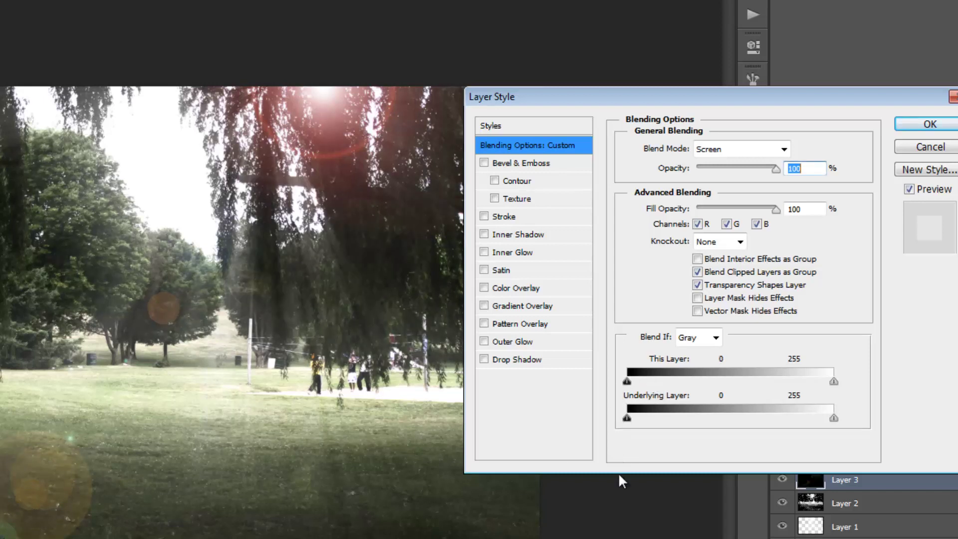
{"action": "key", "text": "alt"}
{"action": "left_click_drag", "start_coordinate": [628, 382], "coordinate": [814, 377]}
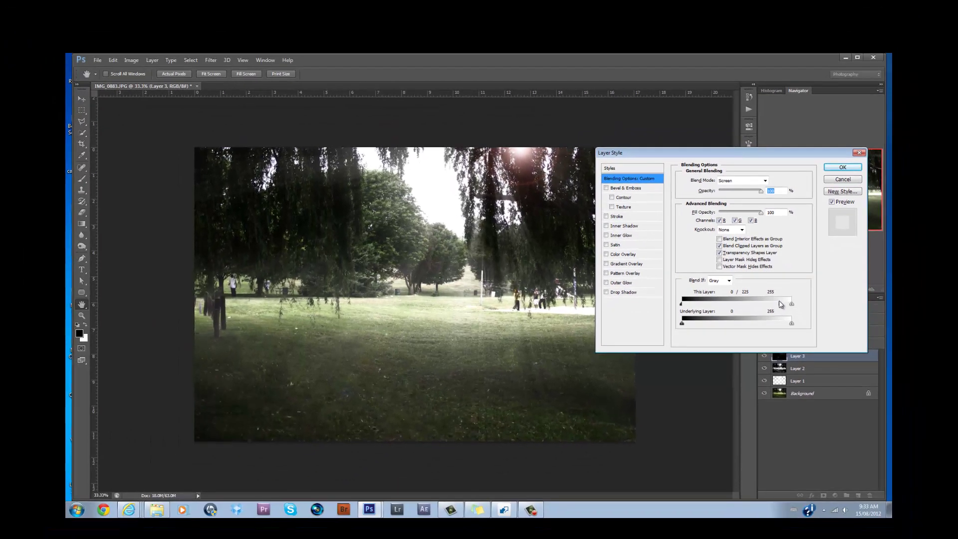
{"action": "left_click", "coordinate": [842, 168]}
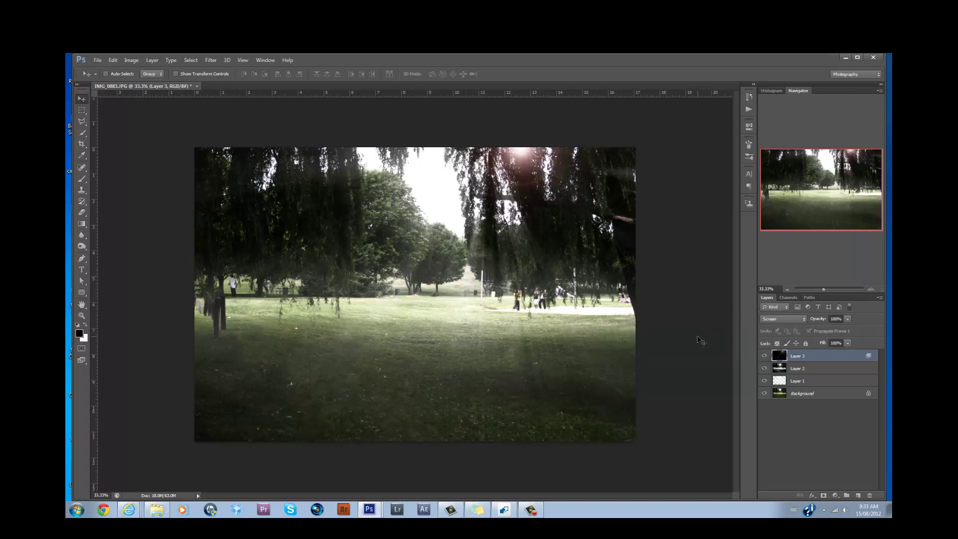